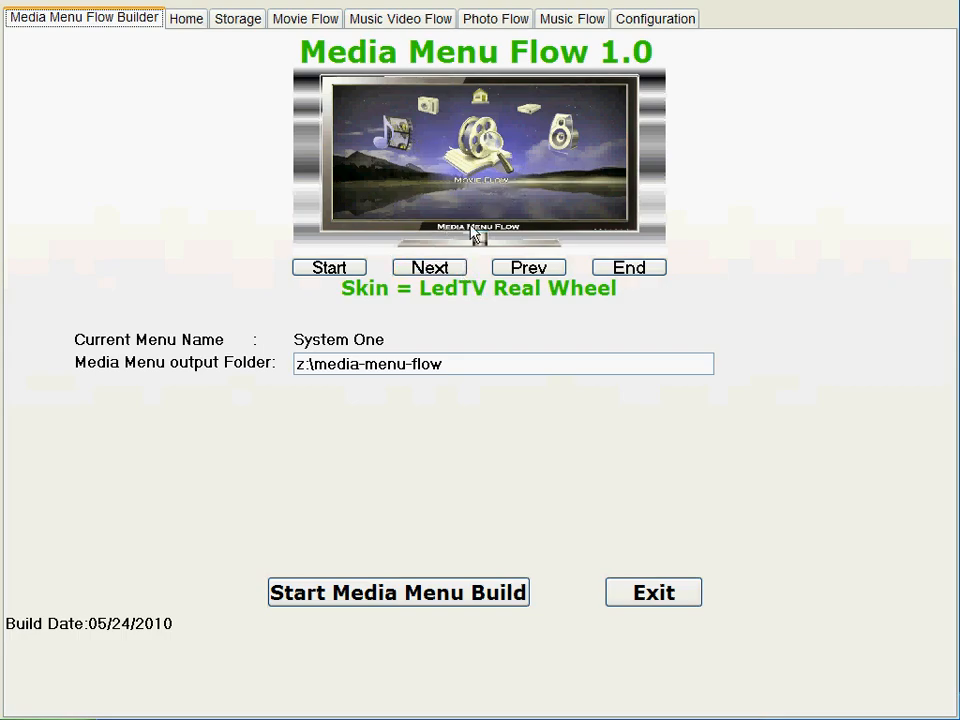
# Step: Browse the available menu skins and choose the LedTV Retro skin
pyautogui.click(428, 270)
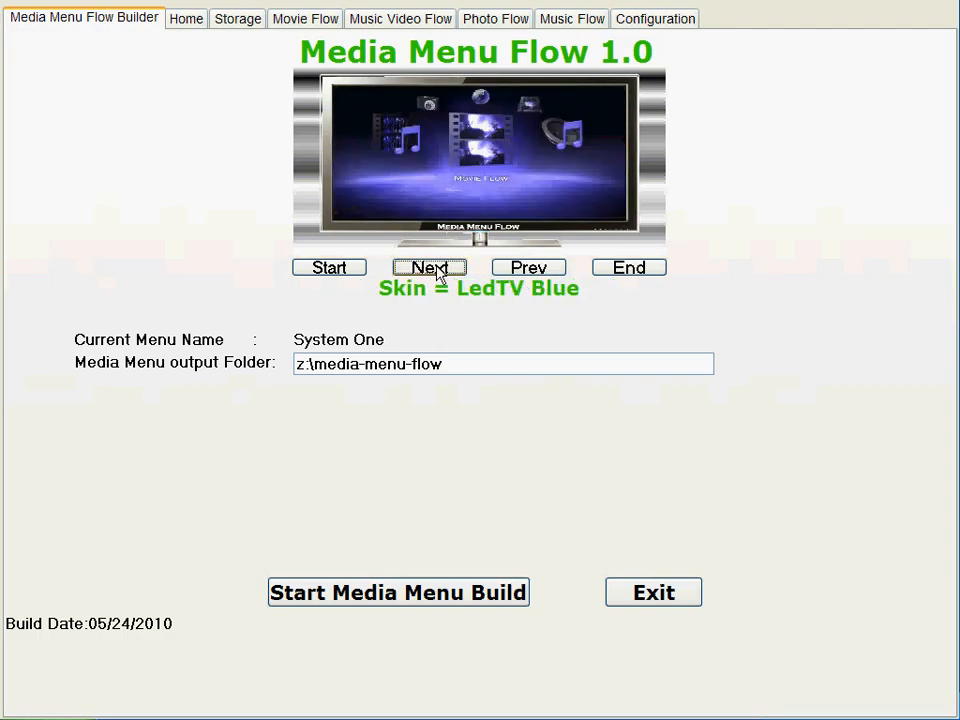
pyautogui.click(348, 272)
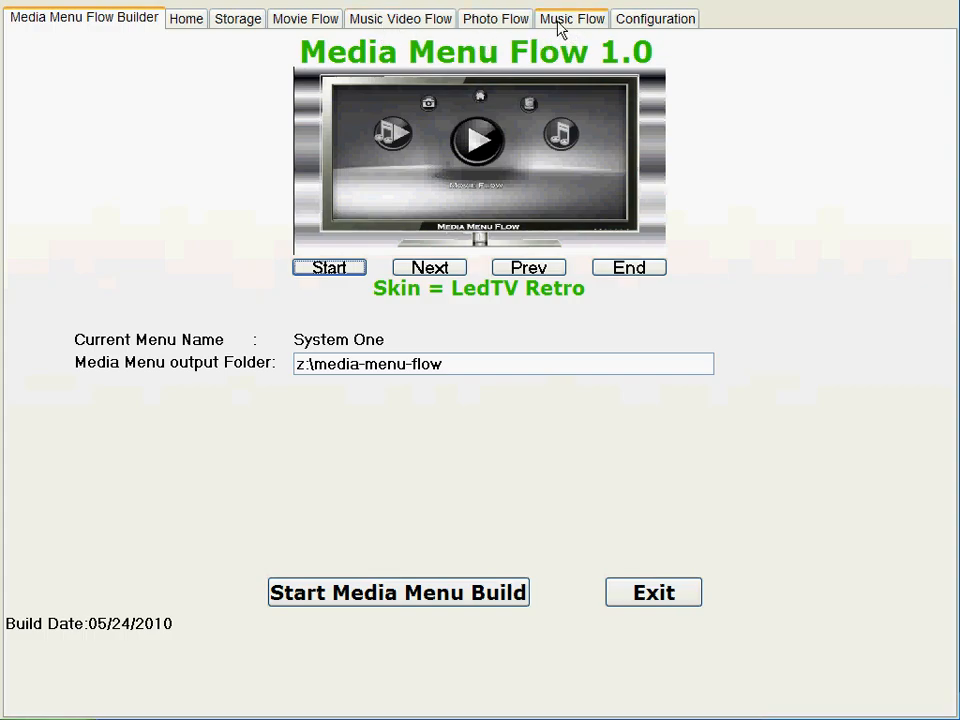
# Step: Review the Home button functions and their password options in edit mode without changing them, and examine the Storage link and time settings
pyautogui.click(187, 30)
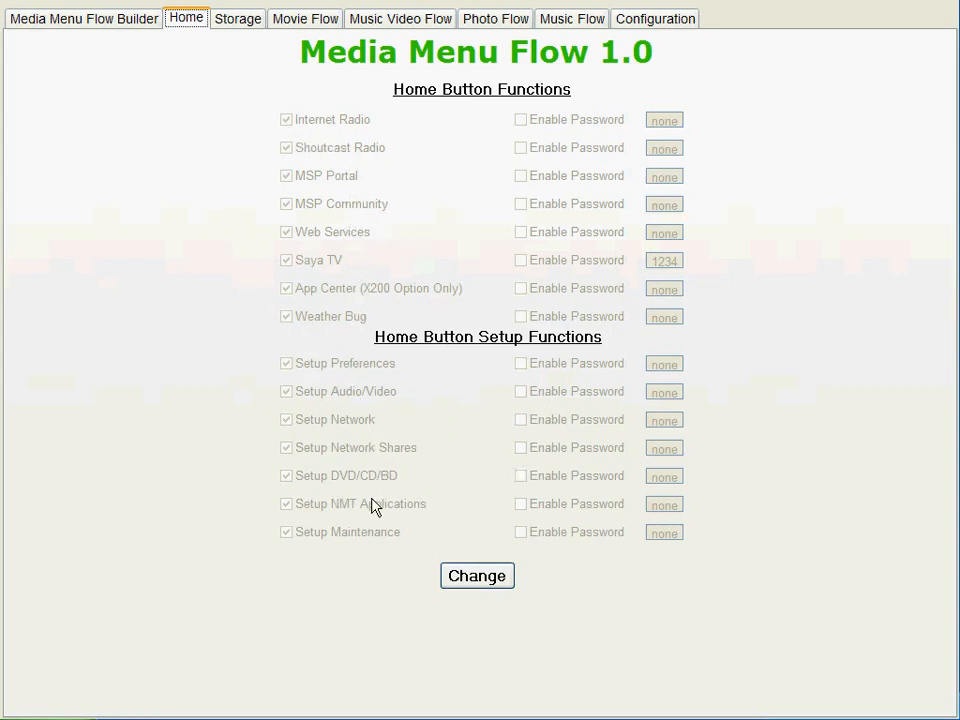
pyautogui.click(470, 580)
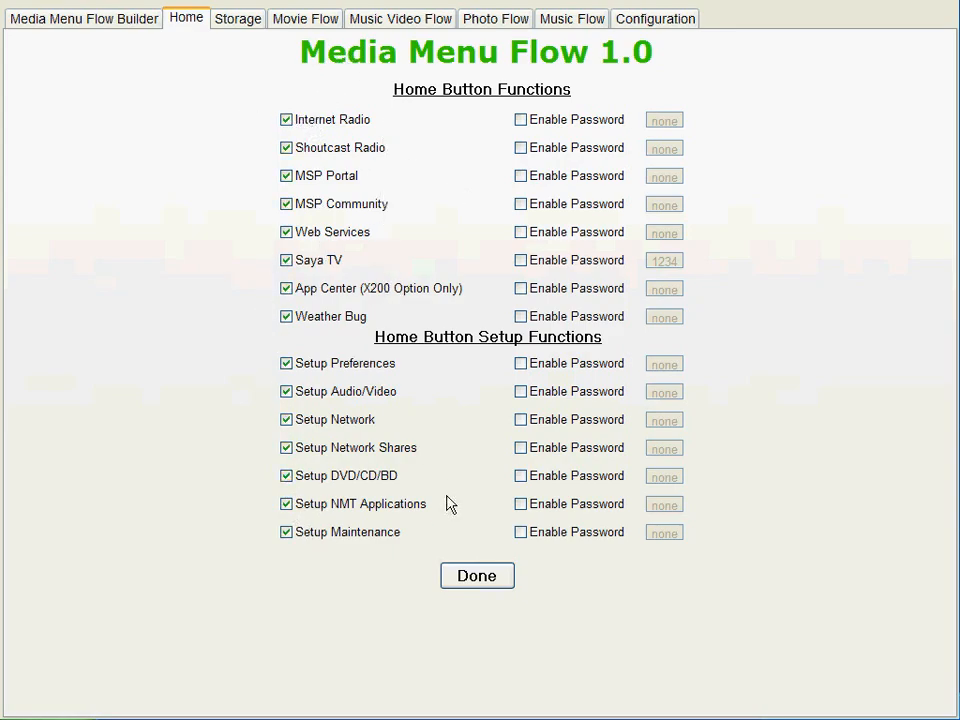
pyautogui.click(484, 579)
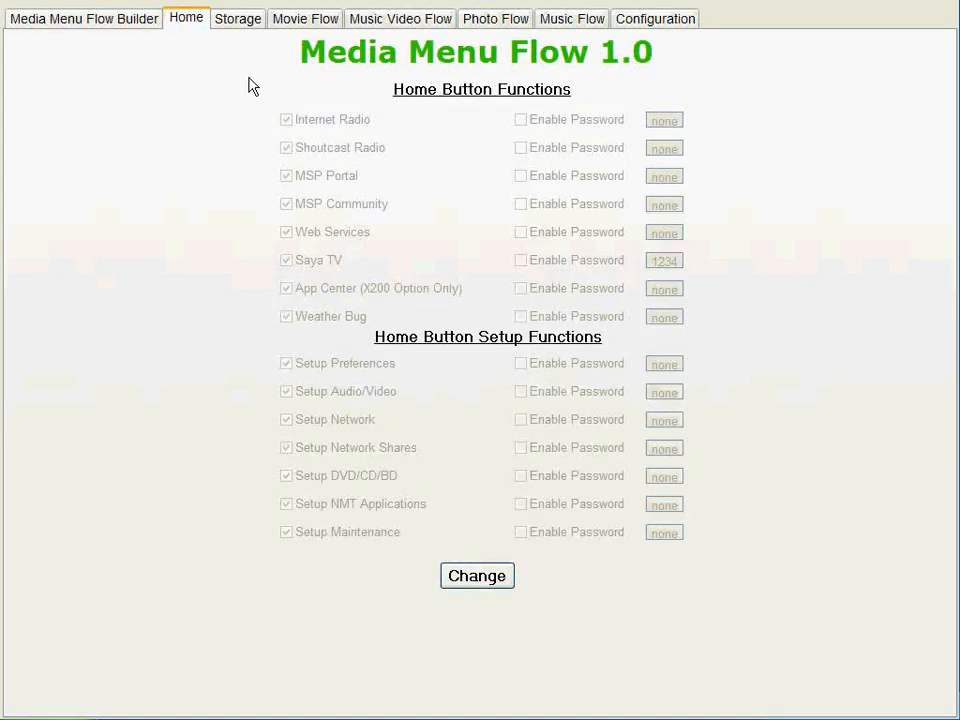
pyautogui.click(240, 20)
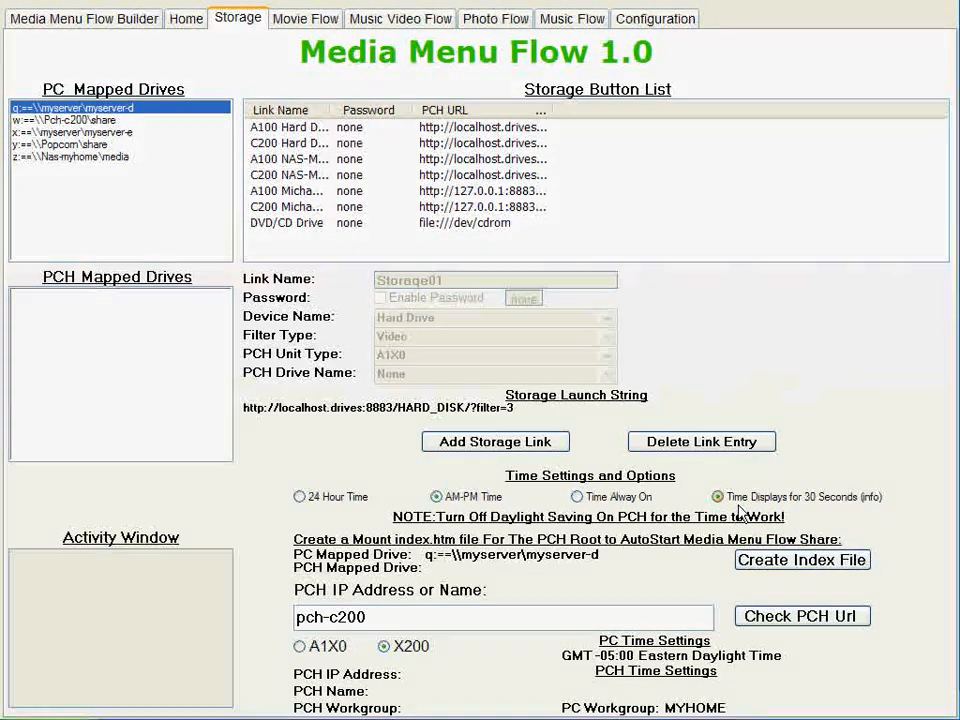
# Step: Add the test jukebox to the Movie Flow button list, trying the Enable Password field but saving the entry with it off
pyautogui.click(291, 18)
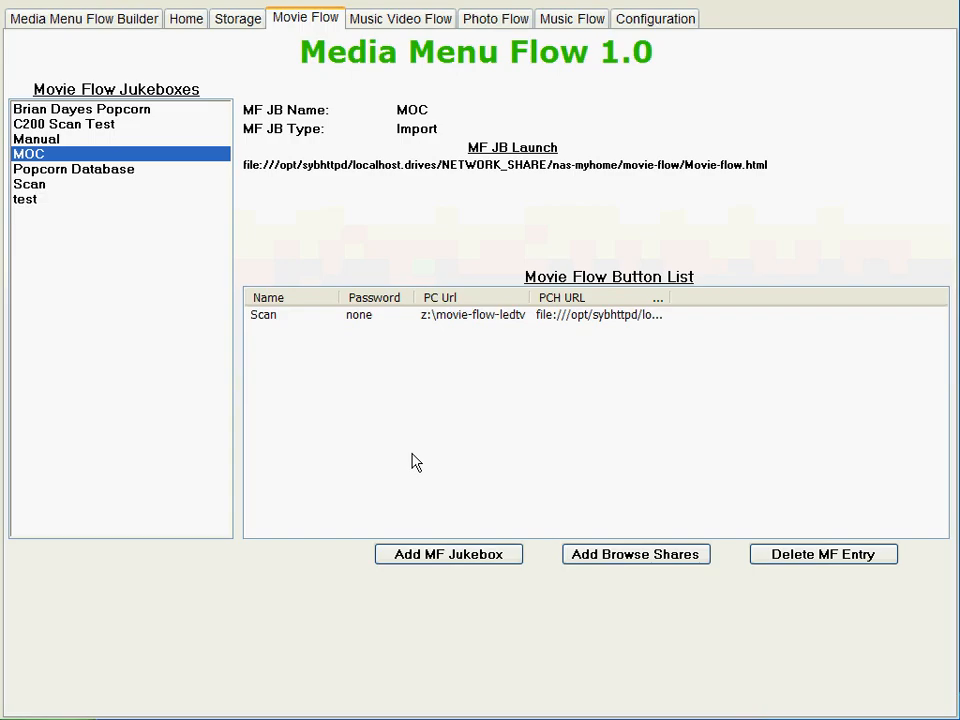
pyautogui.click(44, 112)
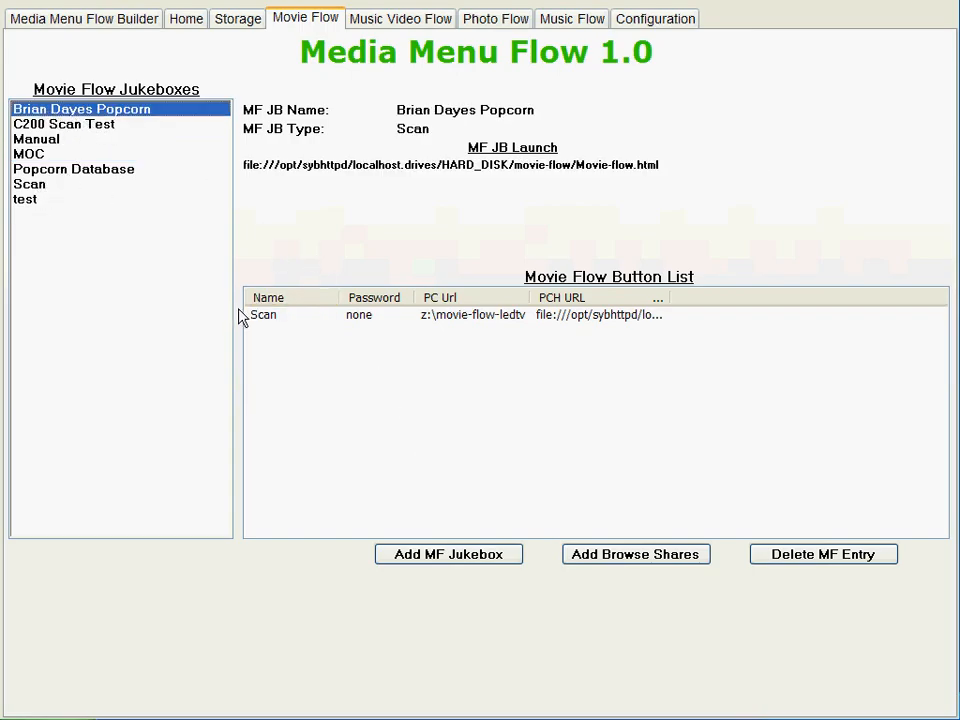
pyautogui.click(36, 200)
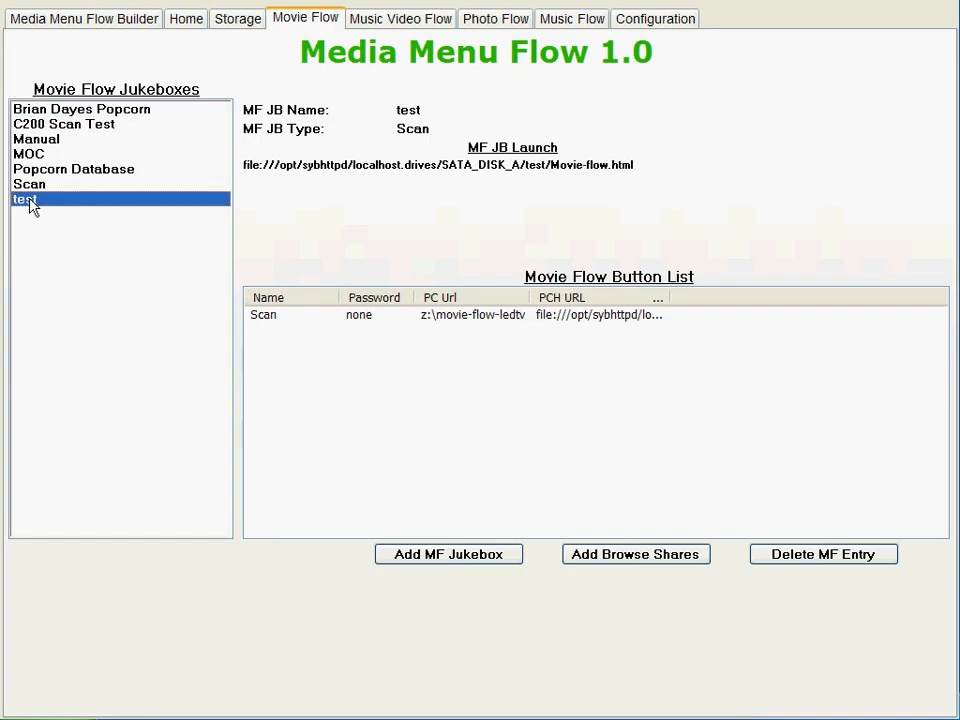
pyautogui.click(467, 567)
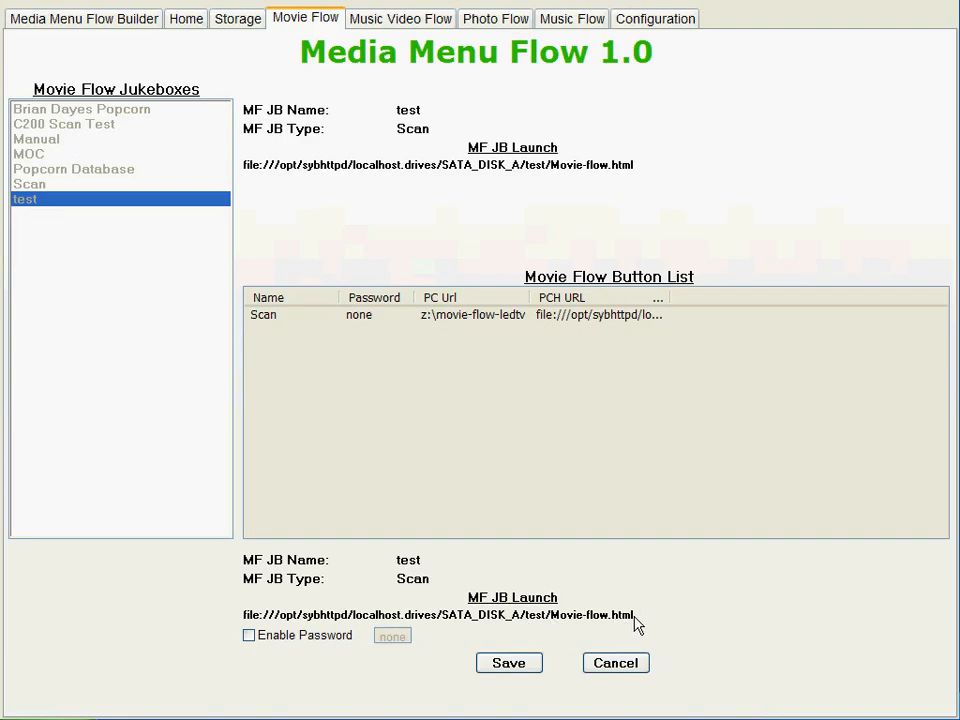
pyautogui.click(249, 636)
pyautogui.write('1234')
pyautogui.click(271, 638)
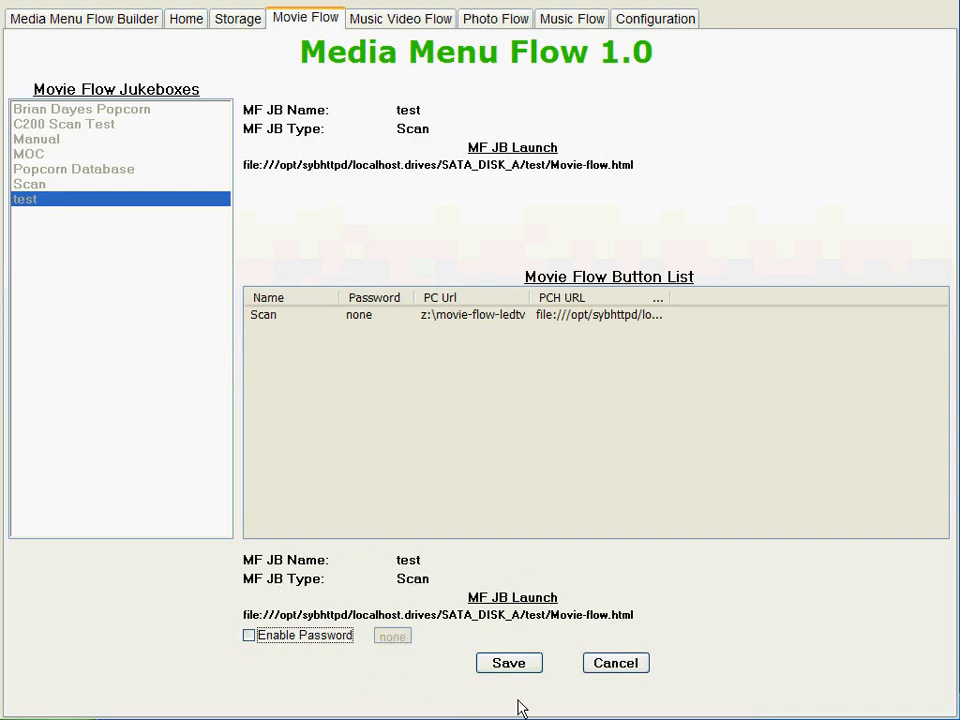
pyautogui.click(505, 665)
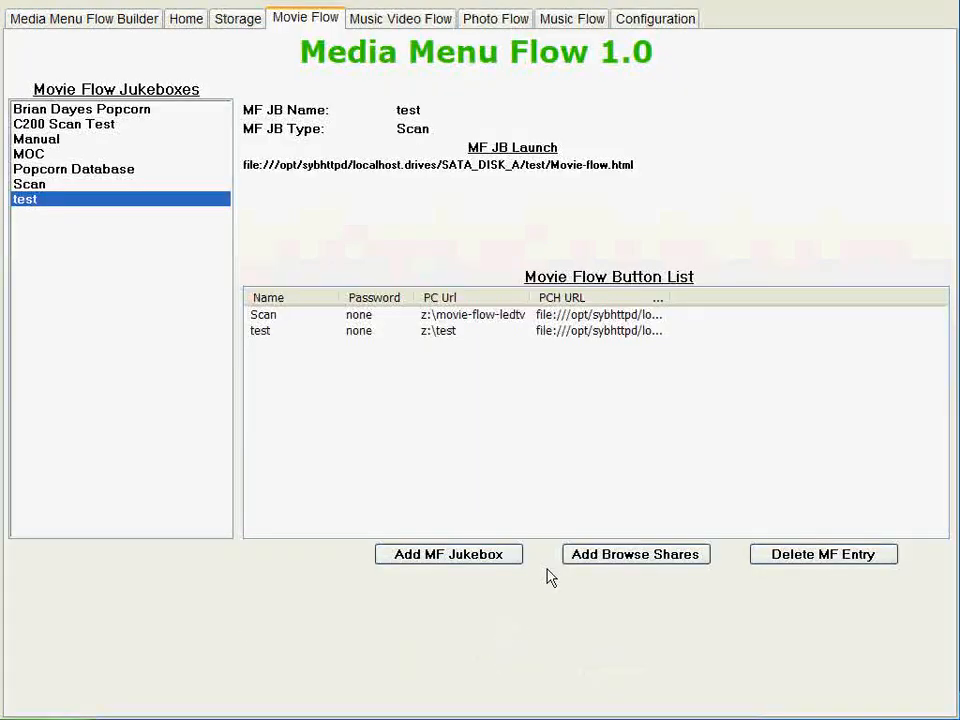
# Step: Delete the test entry from the Movie Flow button list
pyautogui.click(260, 334)
pyautogui.click(802, 555)
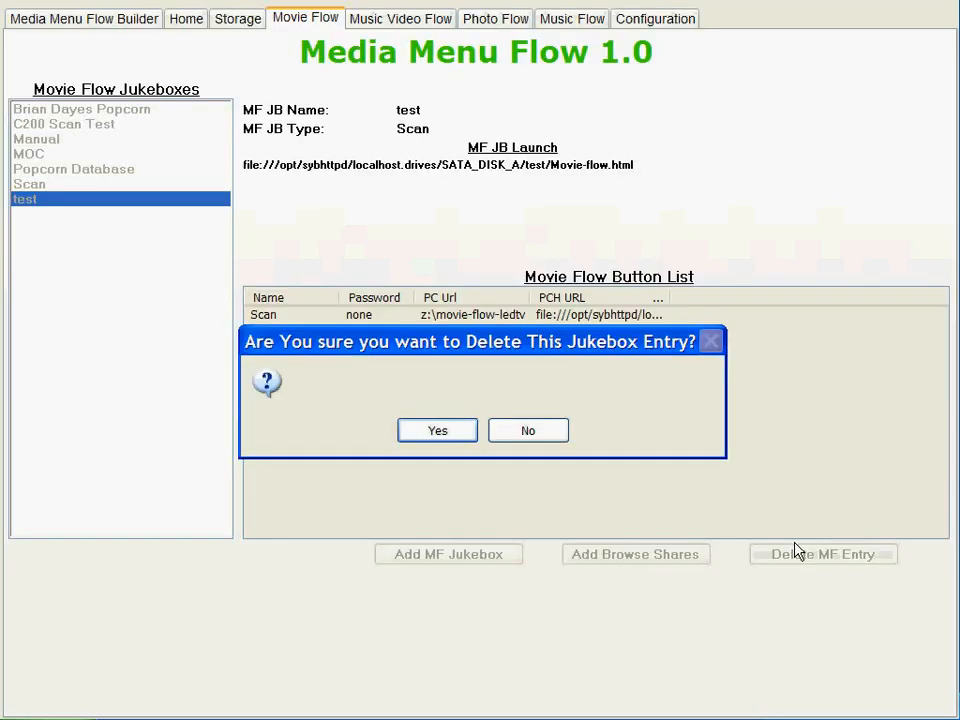
pyautogui.click(456, 433)
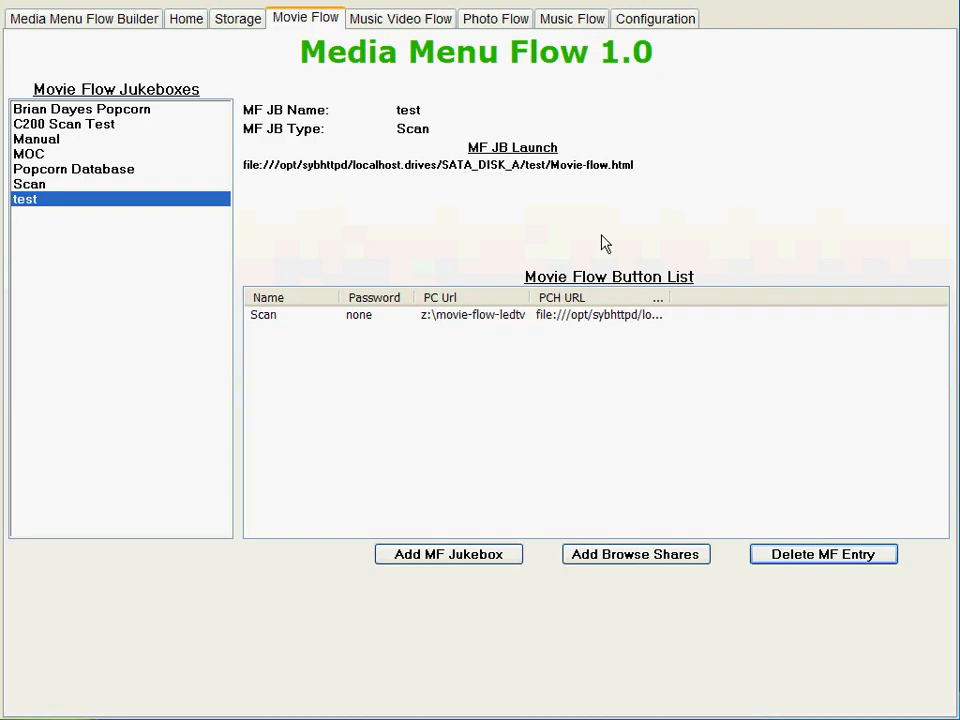
# Step: Examine the Music Video Flow, Photo Flow and Music Flow button lists, including the manual jukebox form for photos
pyautogui.click(400, 20)
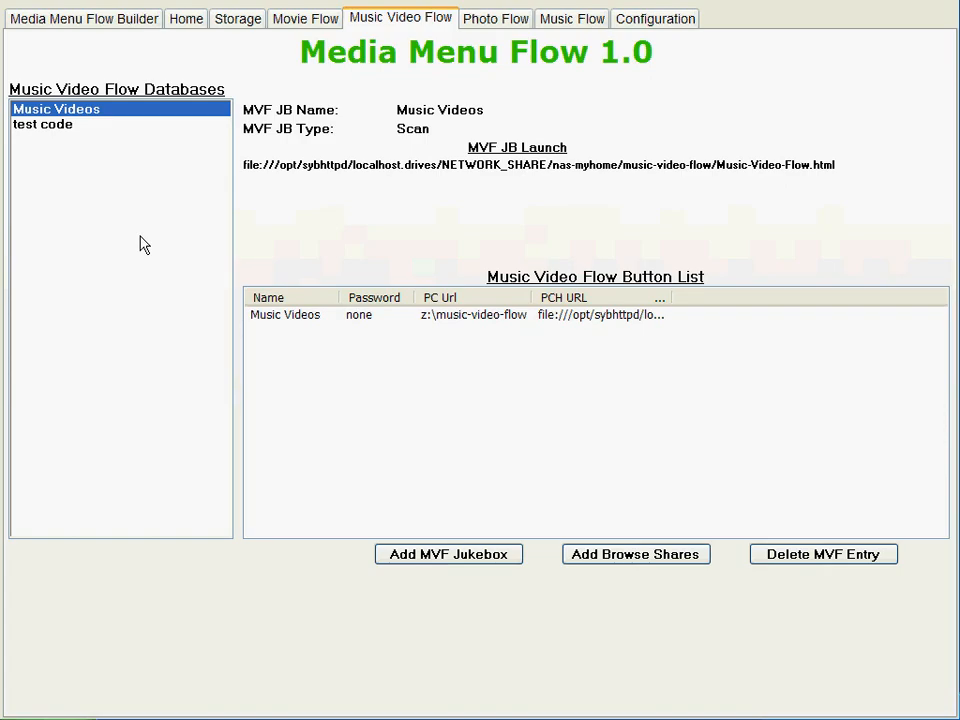
pyautogui.click(503, 22)
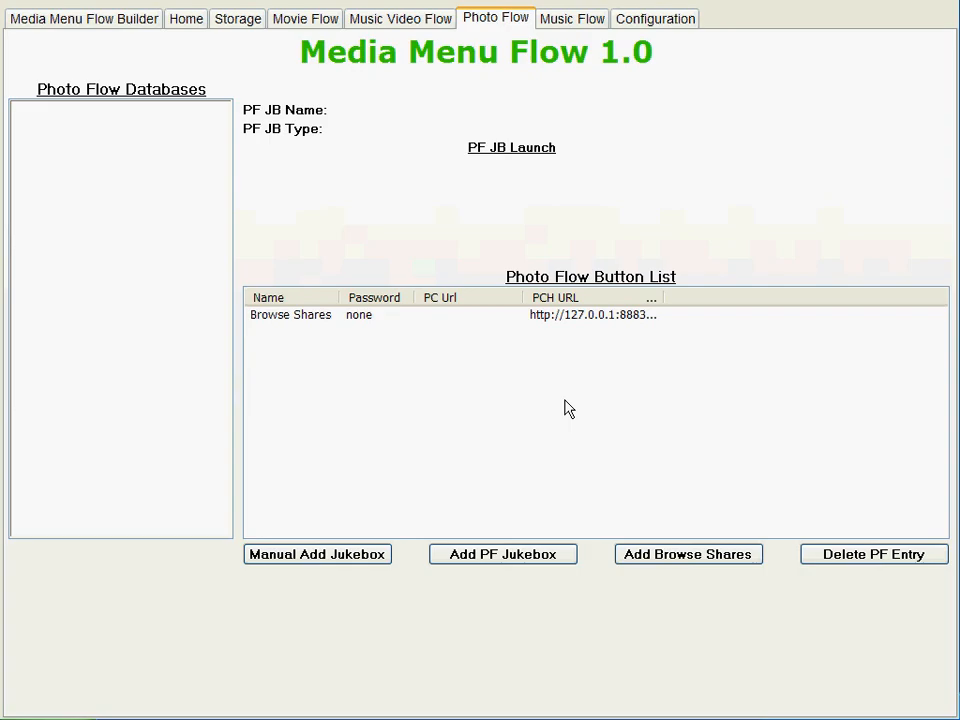
pyautogui.click(292, 557)
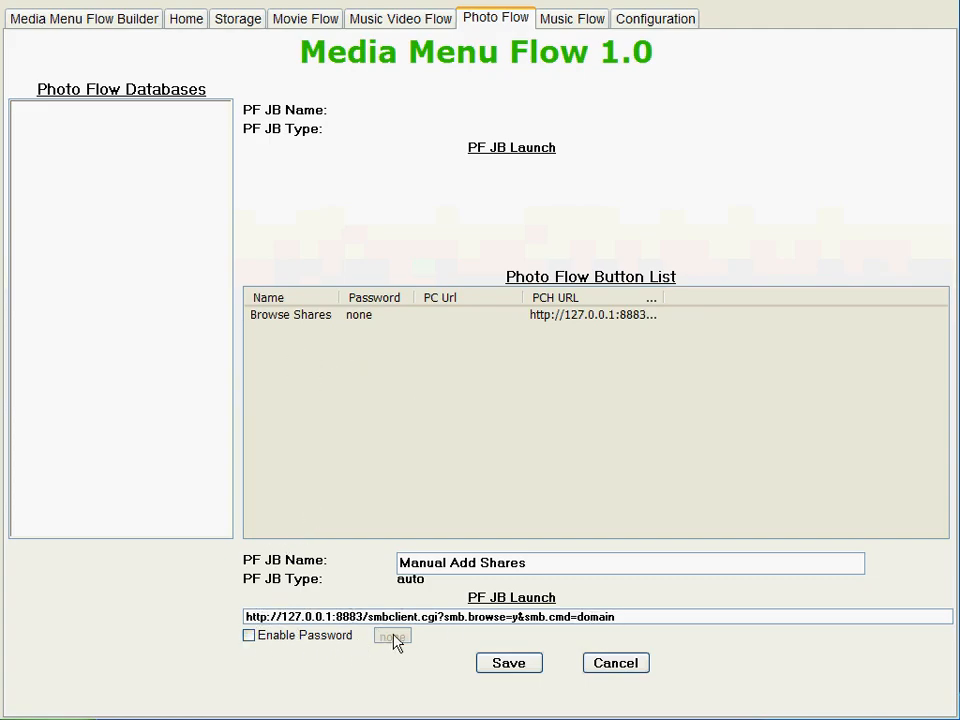
pyautogui.click(612, 665)
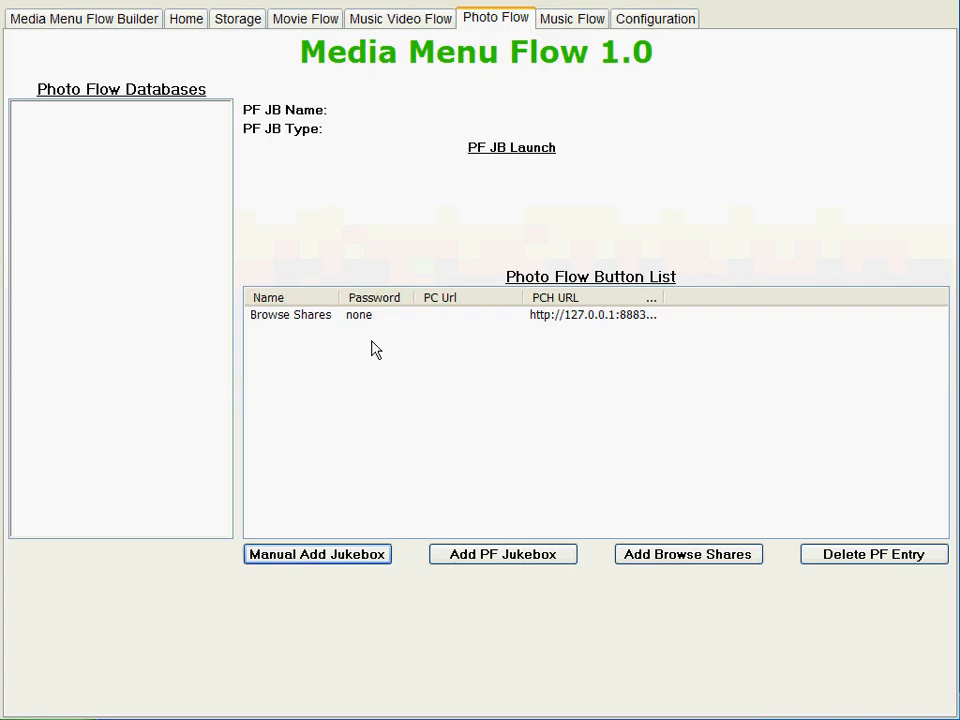
pyautogui.click(564, 30)
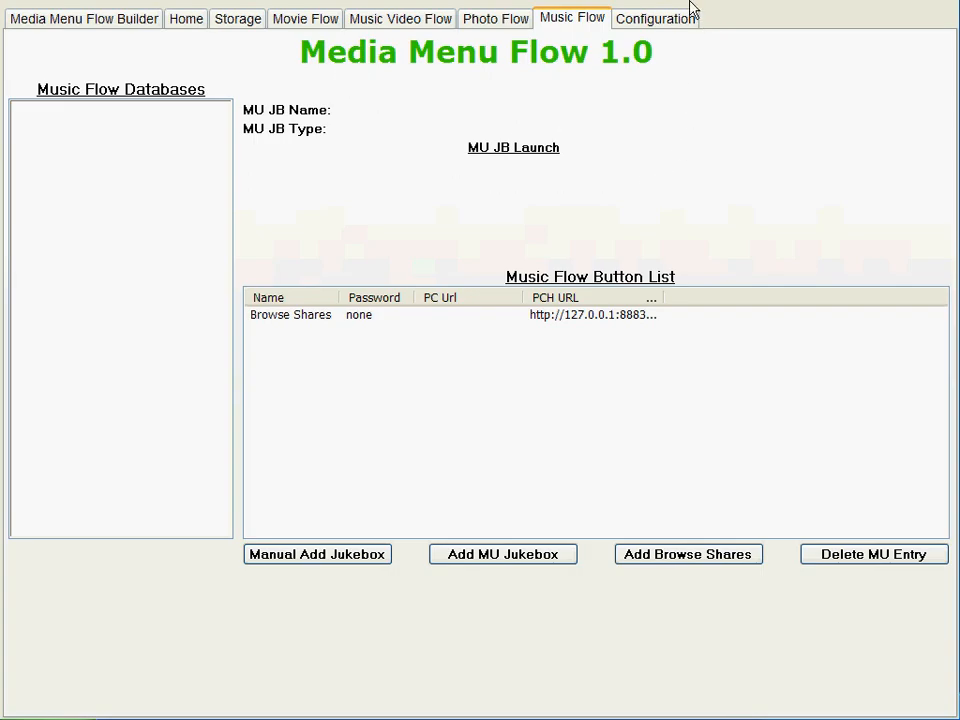
# Step: Create a new Media Menu Flow database named Test Video
pyautogui.click(653, 20)
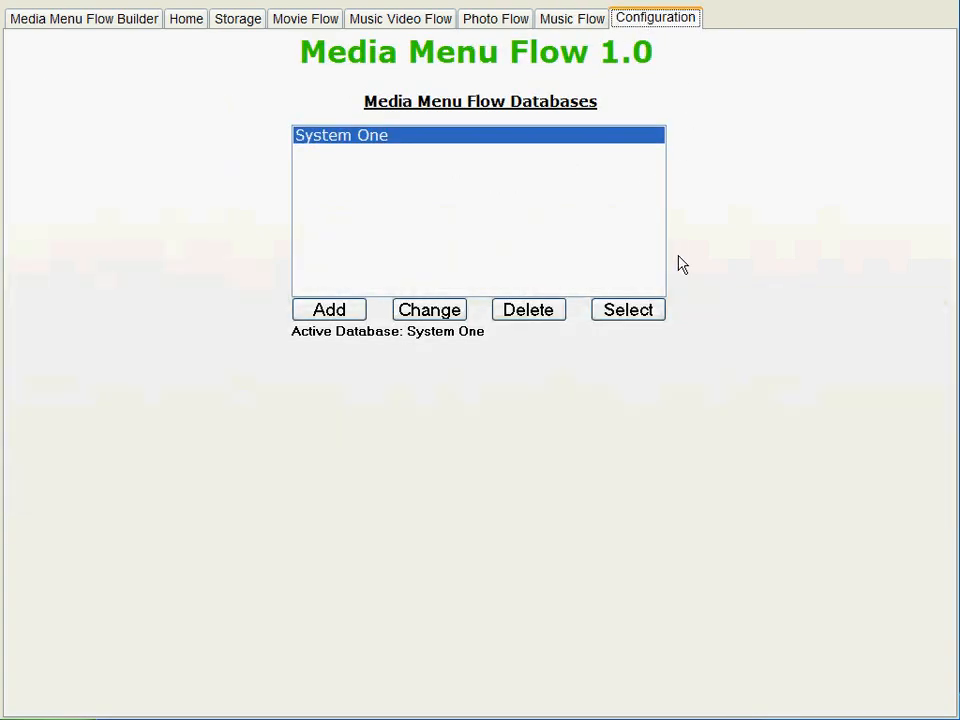
pyautogui.click(349, 317)
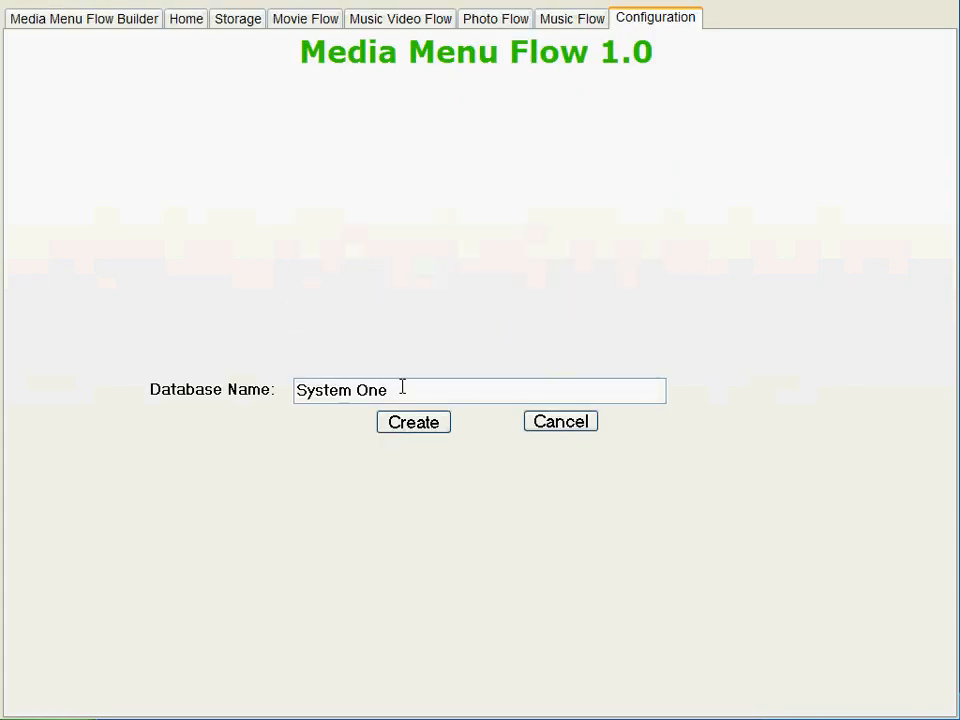
pyautogui.moveTo(401, 388); pyautogui.dragTo(294, 390)
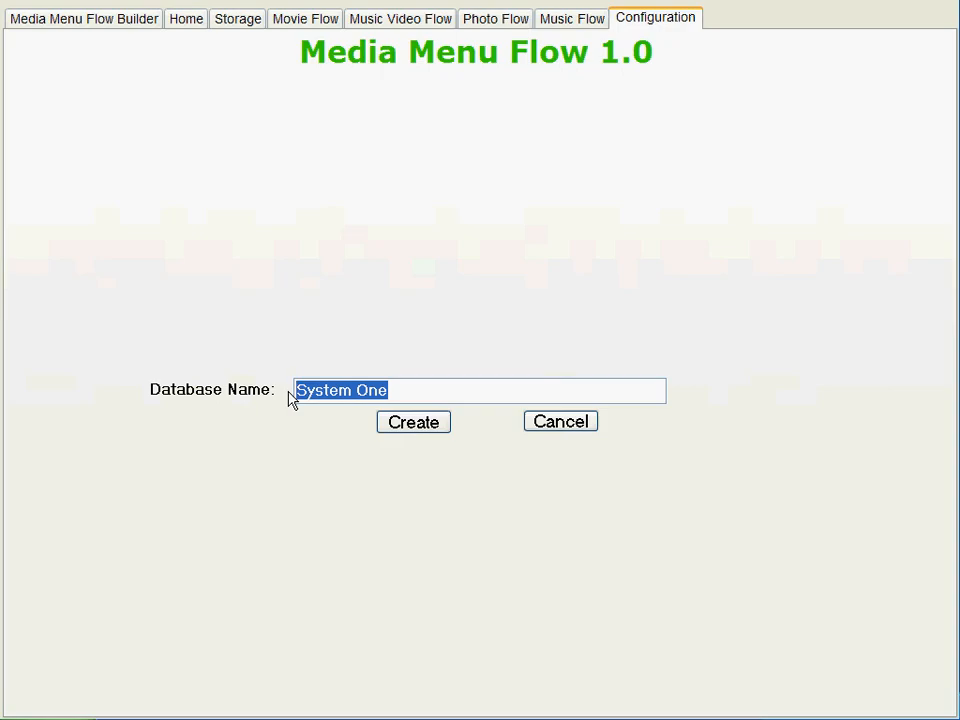
pyautogui.write('Test ')
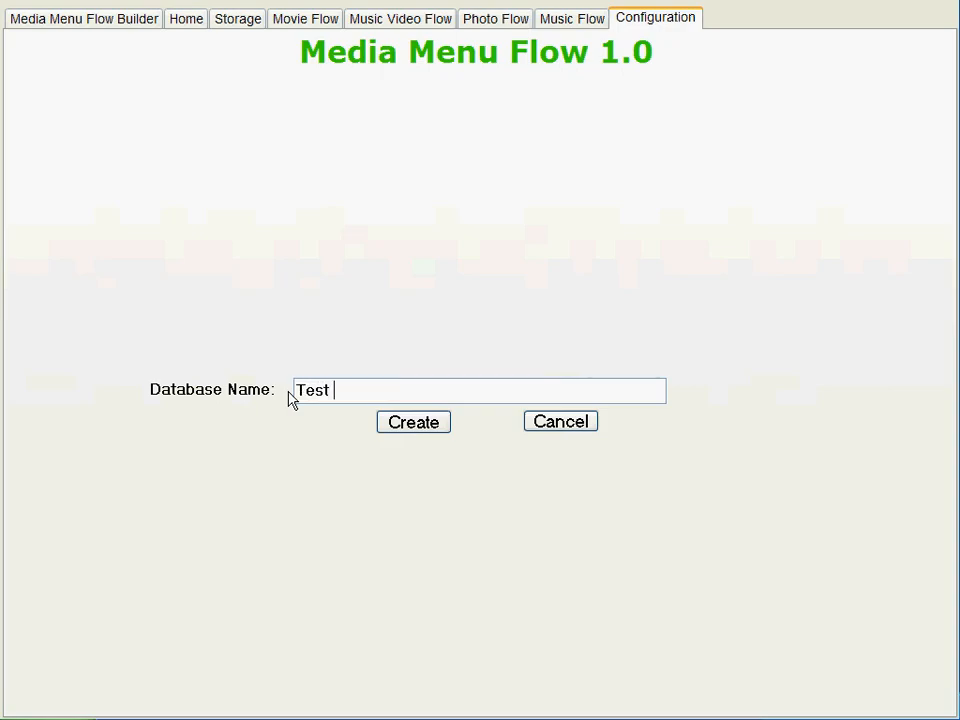
pyautogui.write('Video')
pyautogui.click(398, 428)
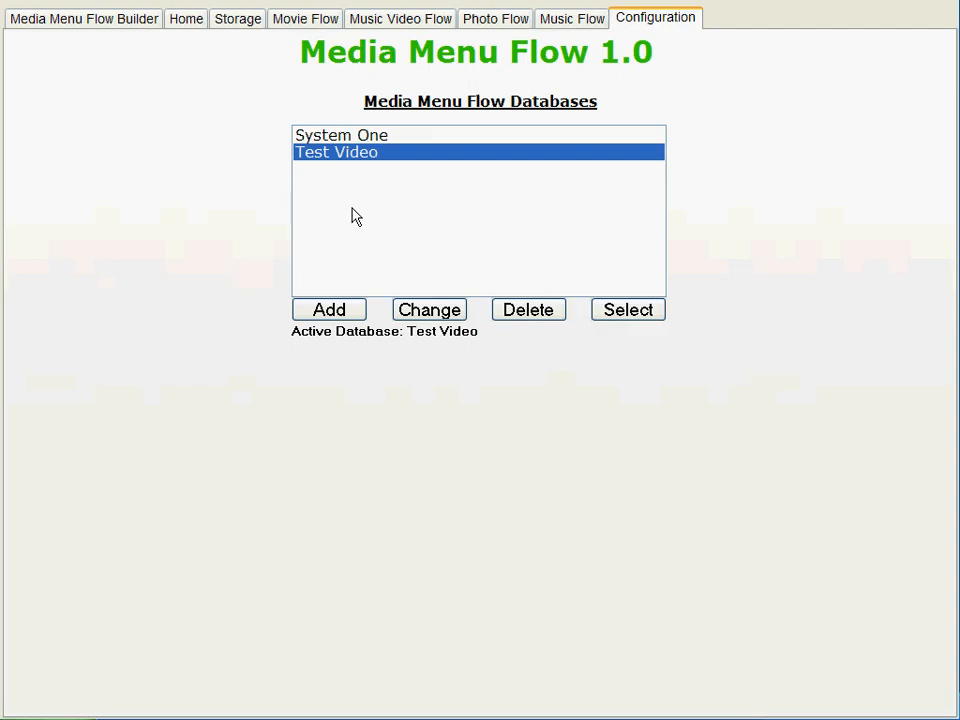
# Step: Delete the Test Video database from the Media Menu Flow databases
pyautogui.click(524, 308)
pyautogui.click(436, 441)
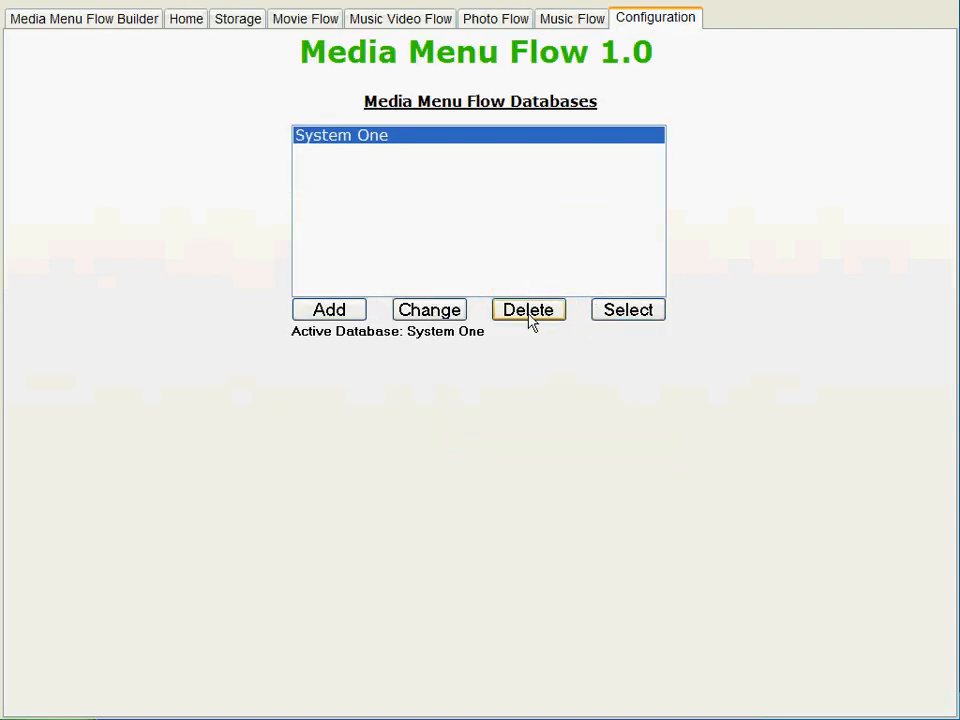
# Step: Start the media menu build with the z:\media-menu-flow output folder
pyautogui.click(94, 27)
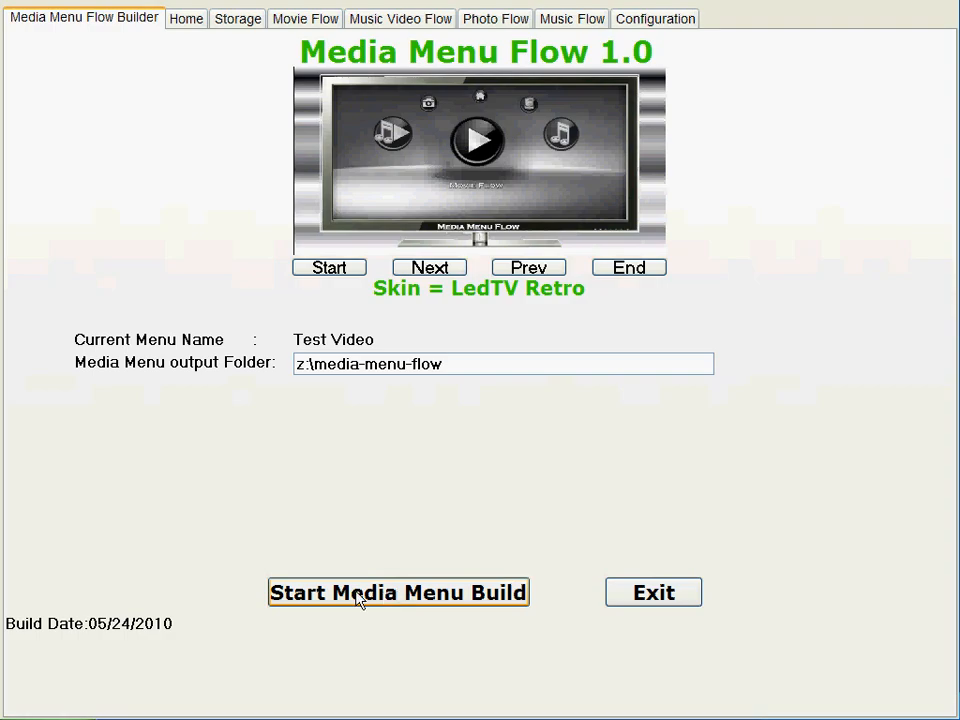
pyautogui.click(493, 592)
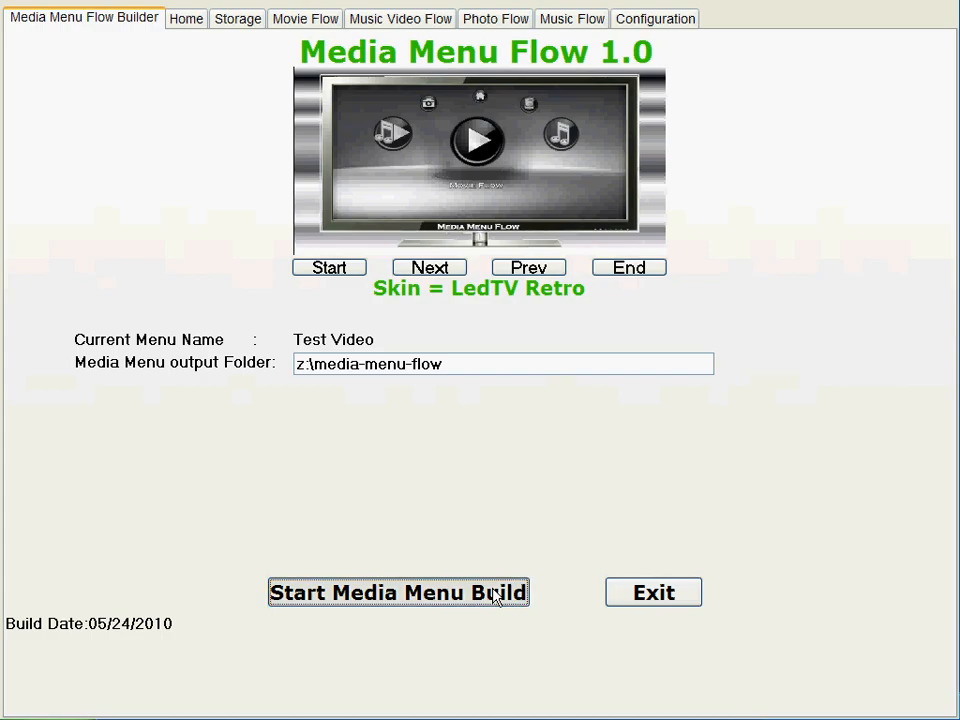